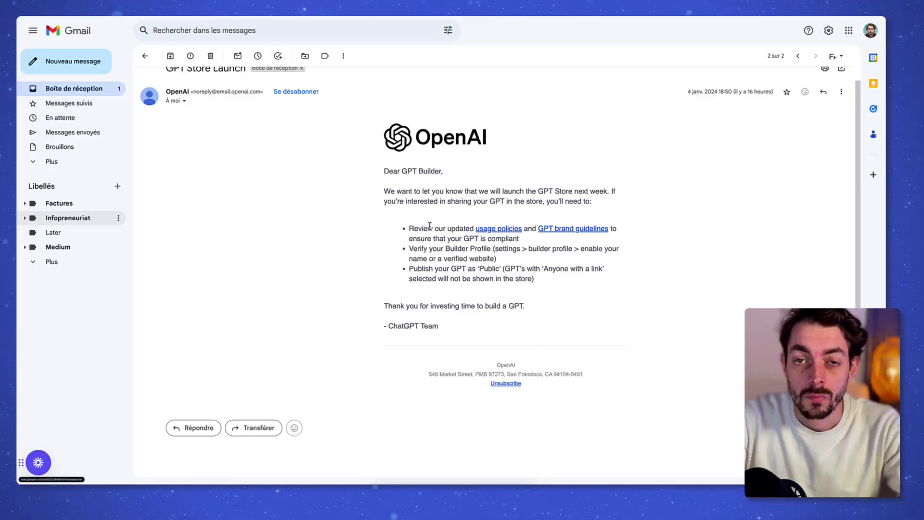
Open the usage policies linked in OpenAI's GPT Store Launch email.
drag(435, 229, 526, 230)
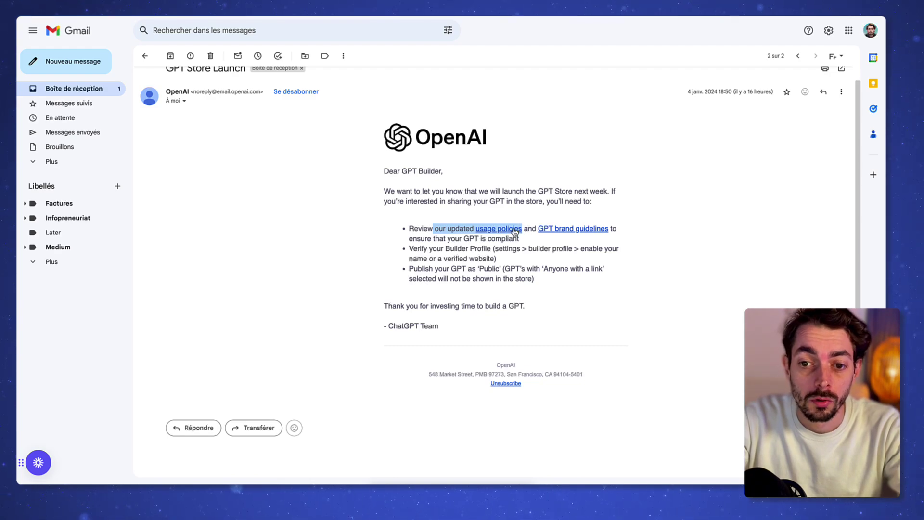
click(509, 229)
scroll(507, 246, down, 3)
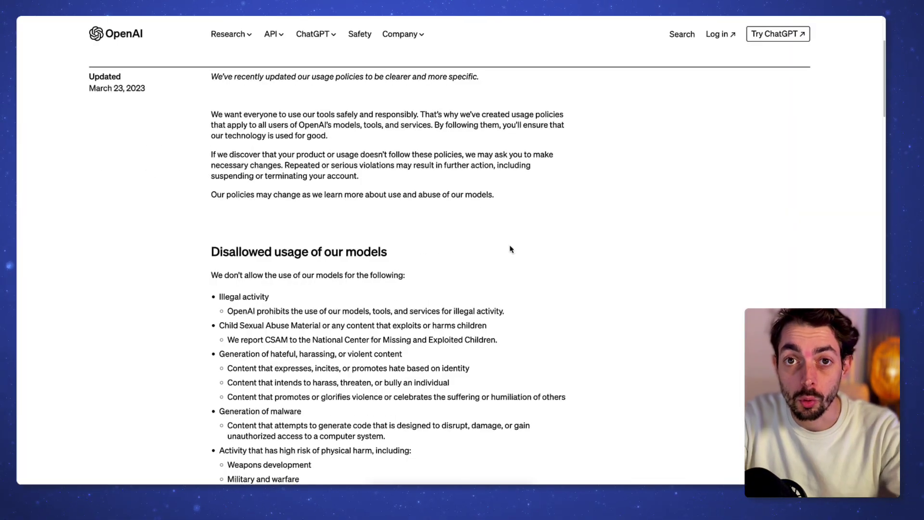
Read the disallowed usages, from illegal activity and hateful content through physical and economic harm, marking the hateful content item.
scroll(506, 245, down, 2)
drag(221, 205, 349, 193)
scroll(250, 207, down, 1)
click(349, 193)
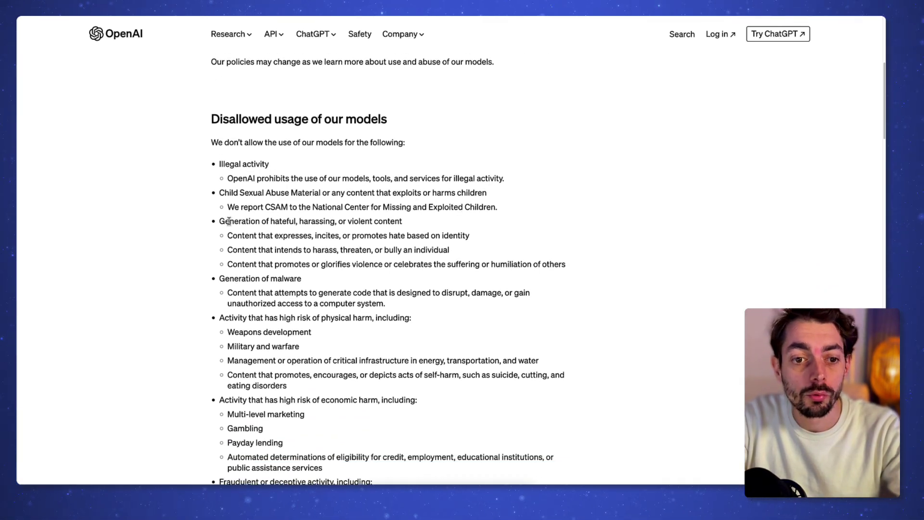
scroll(540, 221, down, 2)
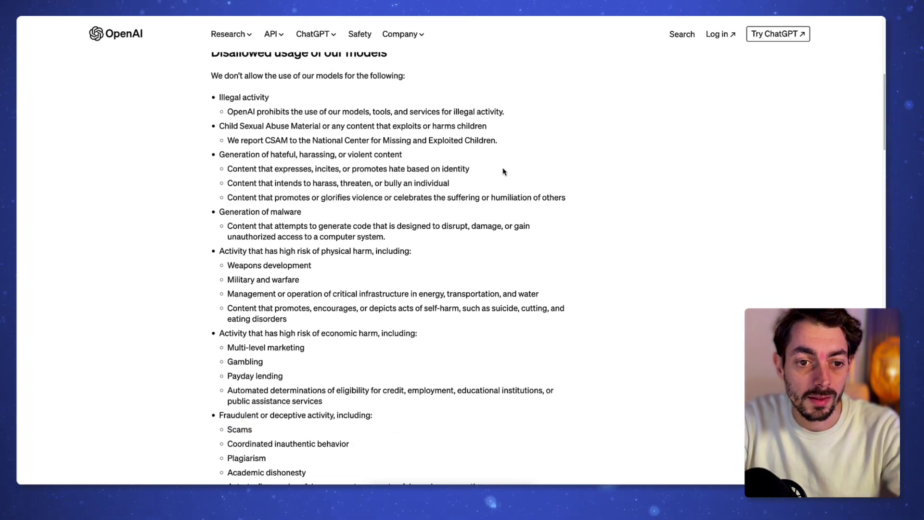
scroll(504, 171, down, 1)
scroll(286, 194, down, 3)
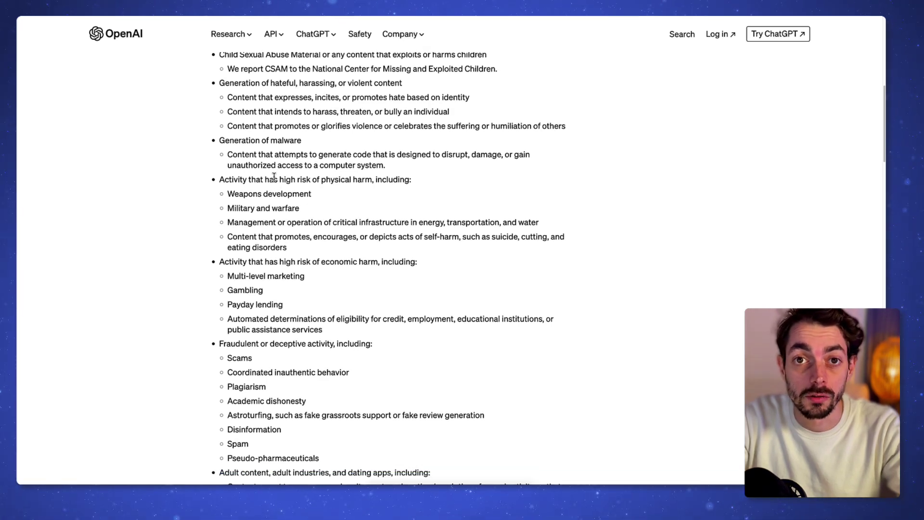
scroll(477, 193, down, 5)
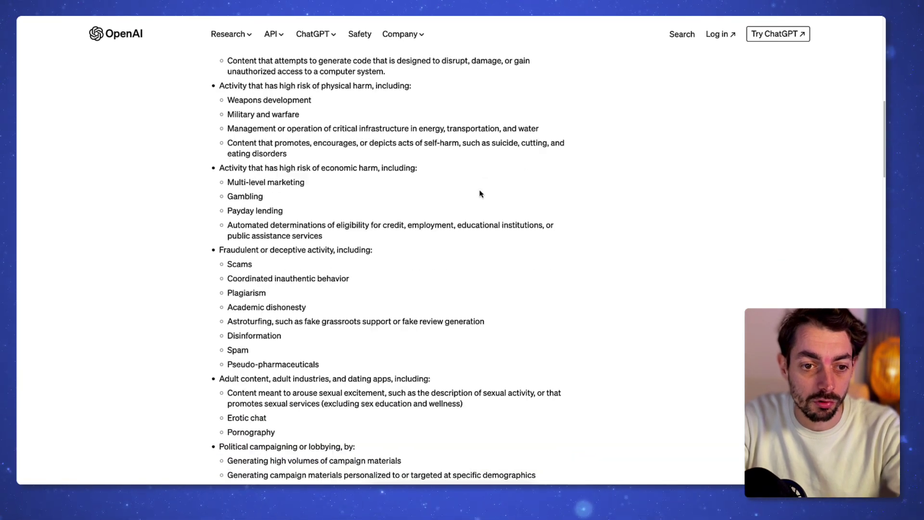
scroll(477, 171, up, 1)
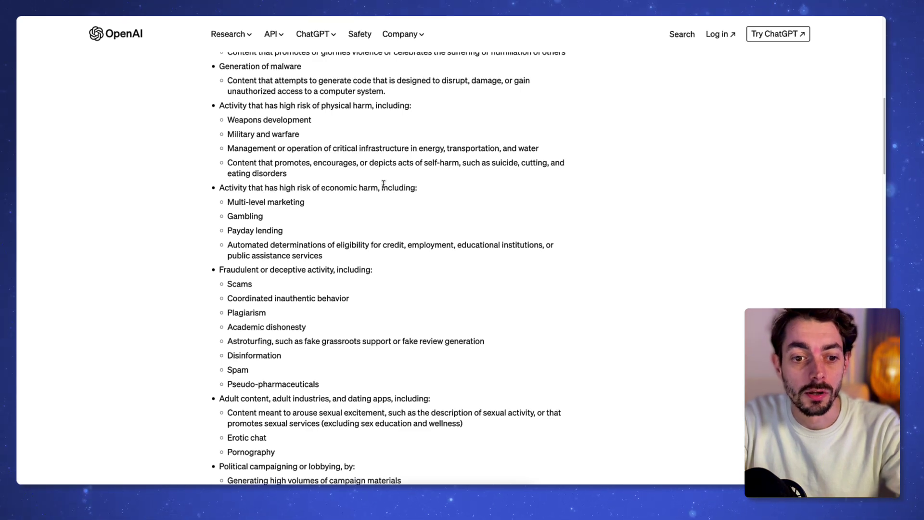
Read the remaining disallowed usages, covering fraudulent activity, adult content, political campaigning, privacy violations and tailored professional advice.
scroll(383, 184, down, 5)
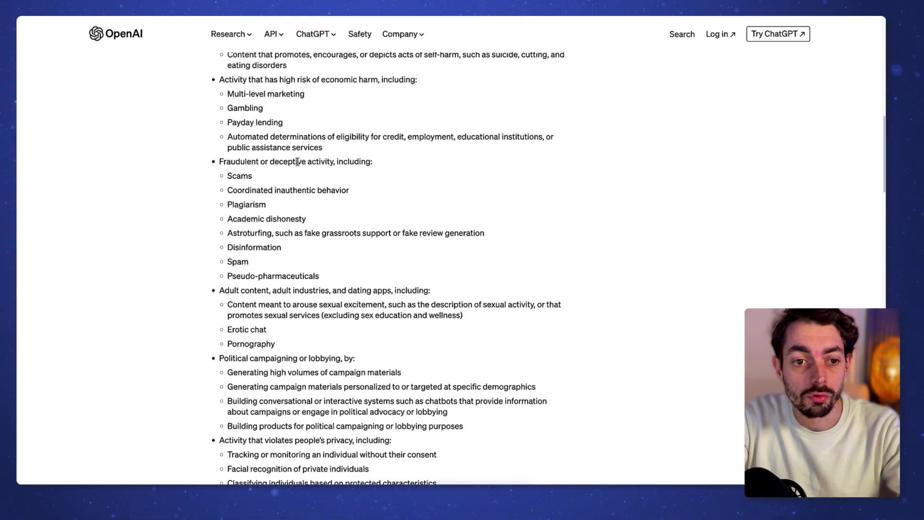
scroll(286, 162, down, 5)
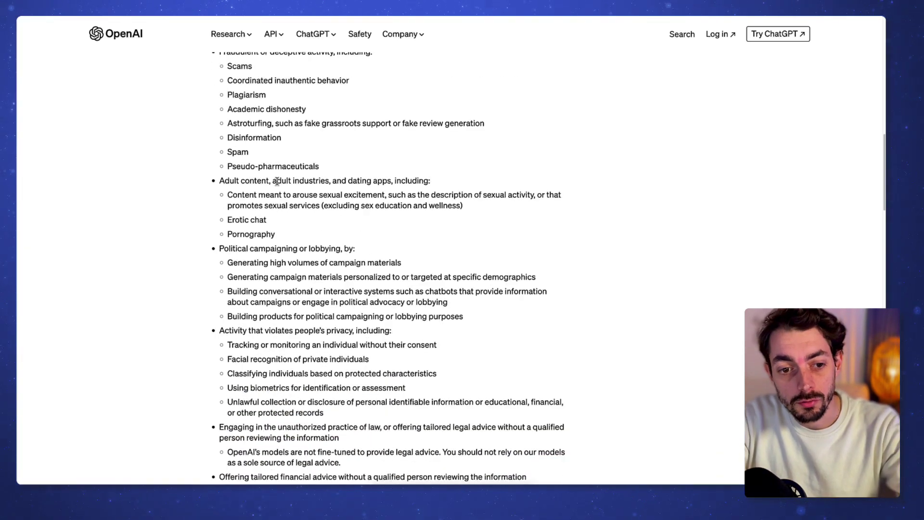
scroll(277, 181, down, 4)
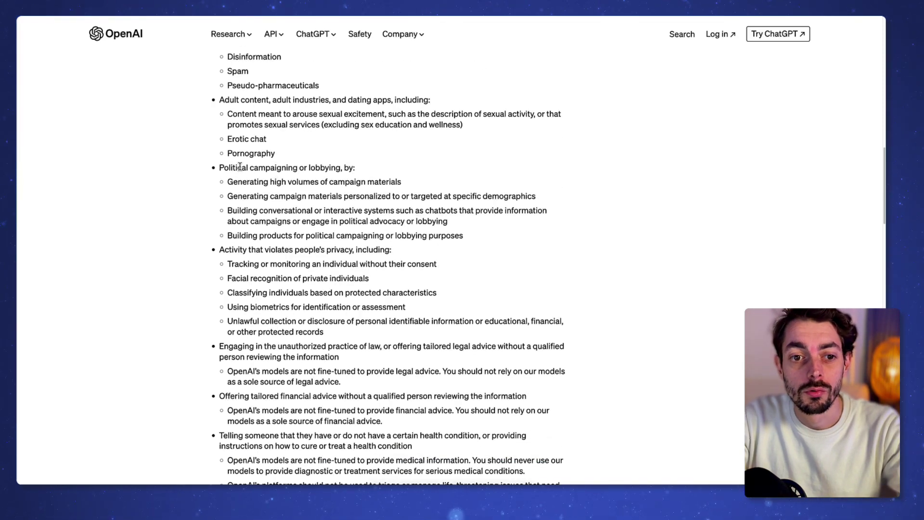
scroll(416, 182, down, 2)
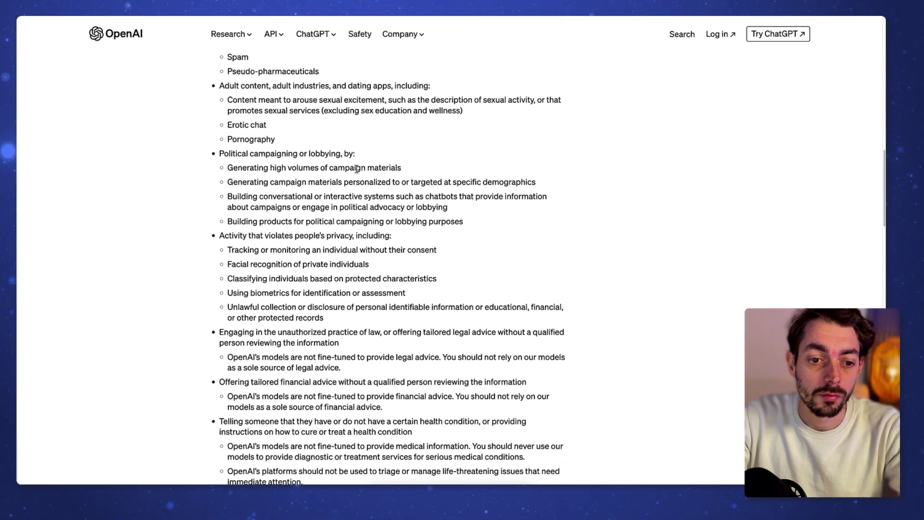
scroll(360, 170, down, 1)
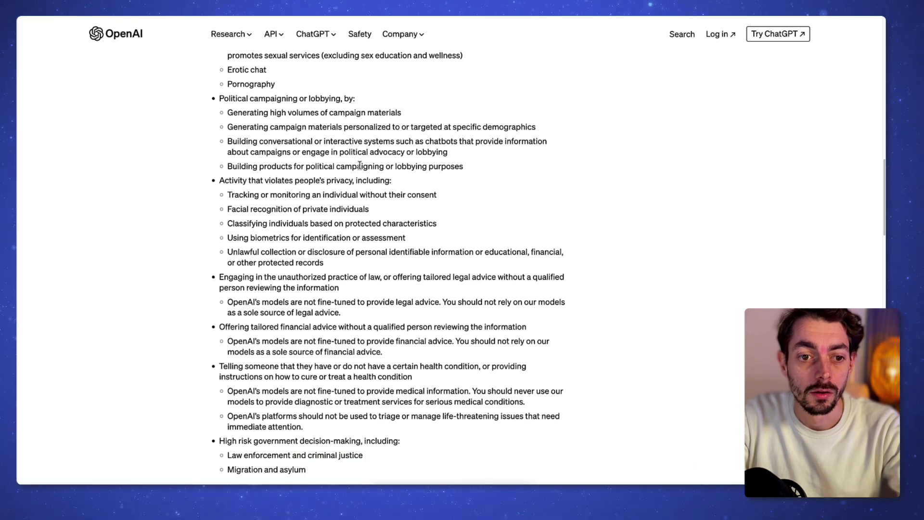
scroll(361, 166, down, 1)
scroll(362, 165, down, 2)
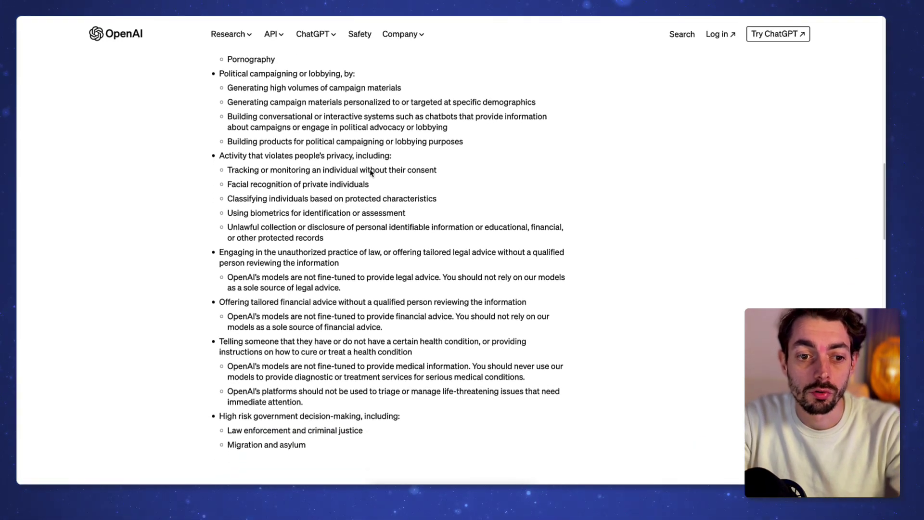
scroll(404, 193, down, 1)
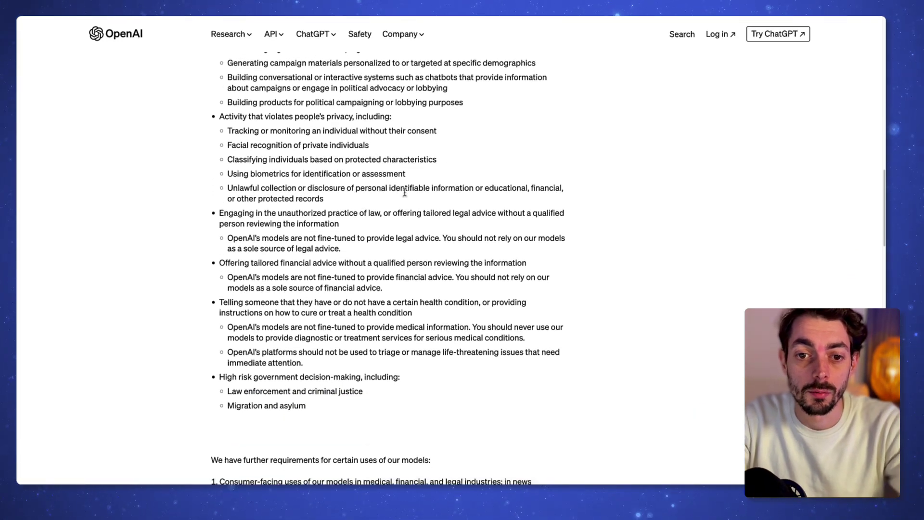
Examine the further requirements for certain uses of the models, including AI disclaimers and disclosure by automated systems.
scroll(431, 199, down, 7)
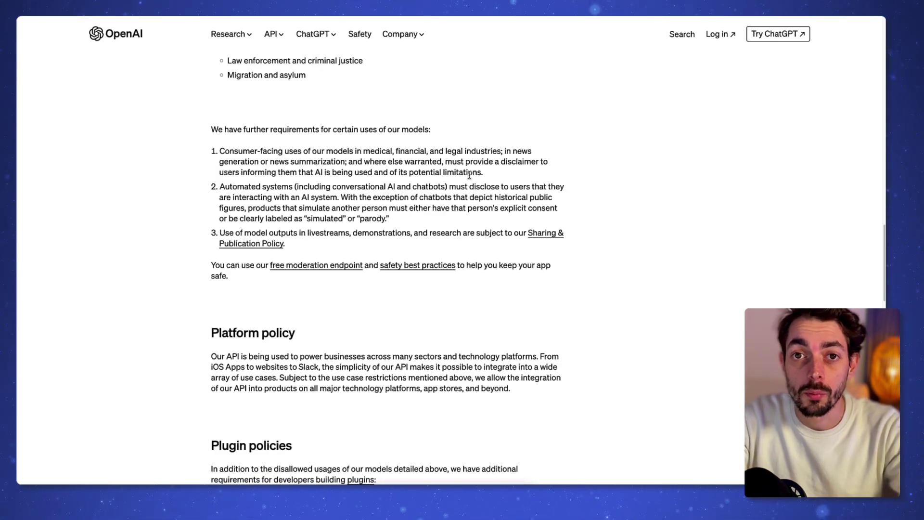
scroll(458, 171, down, 1)
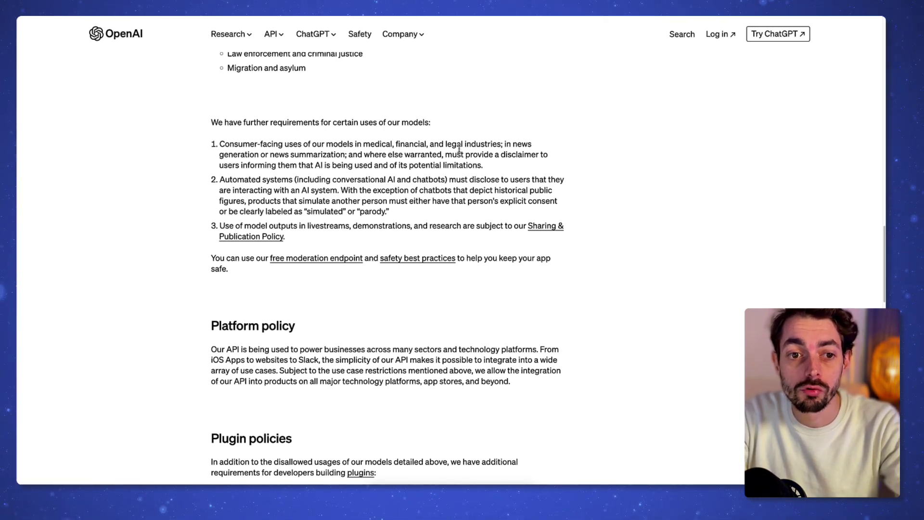
scroll(446, 156, down, 1)
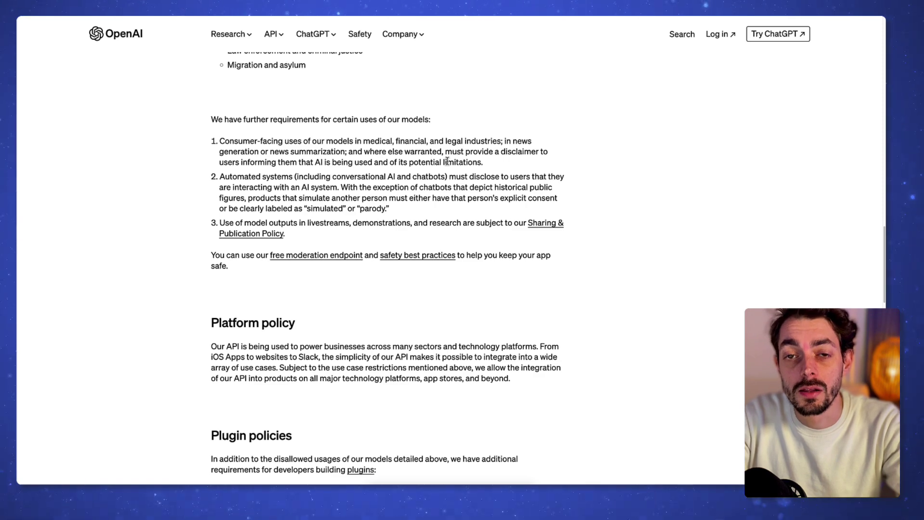
scroll(471, 156, down, 1)
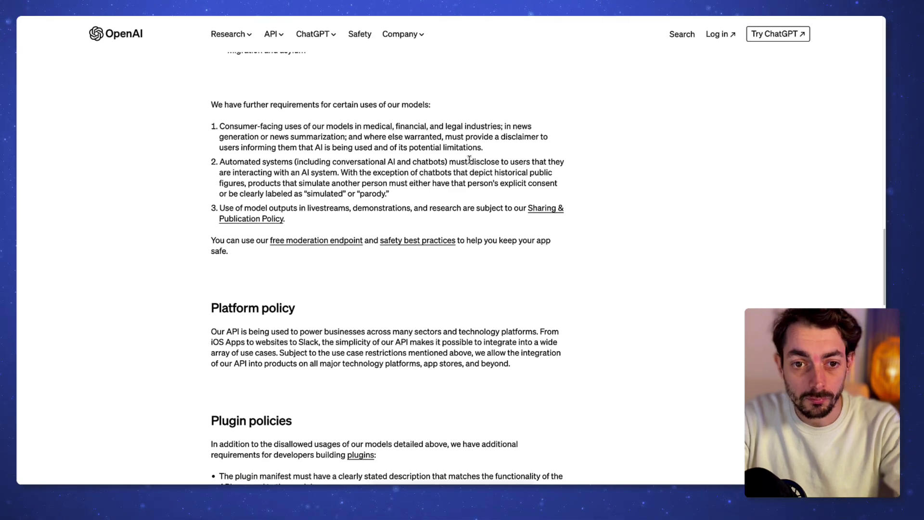
scroll(414, 172, down, 1)
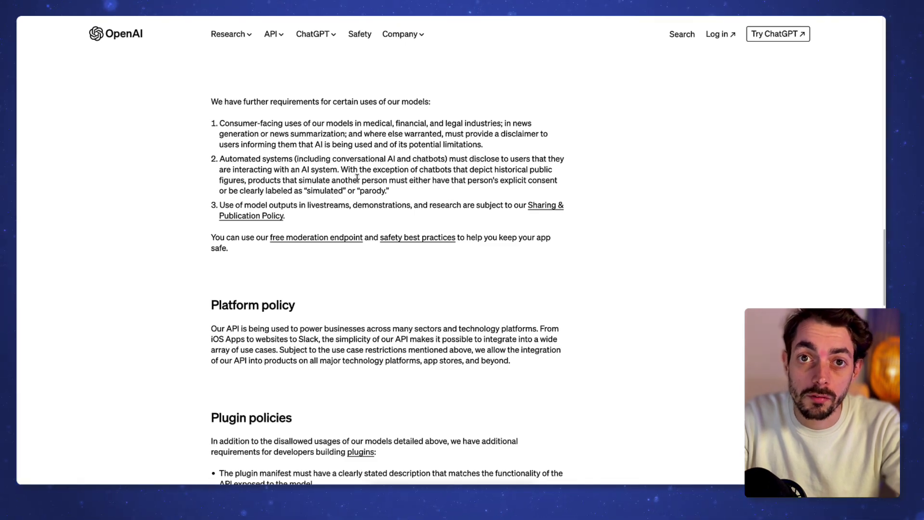
Review the Plugin policies, highlighting the passages on clearly stated descriptions, endpoint descriptions and indicating AI-generated content.
scroll(358, 178, down, 6)
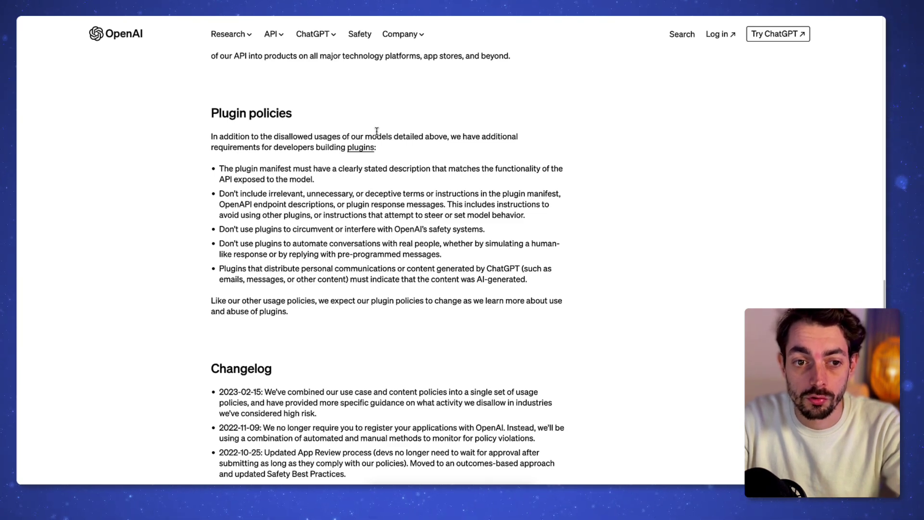
drag(312, 169, 454, 169)
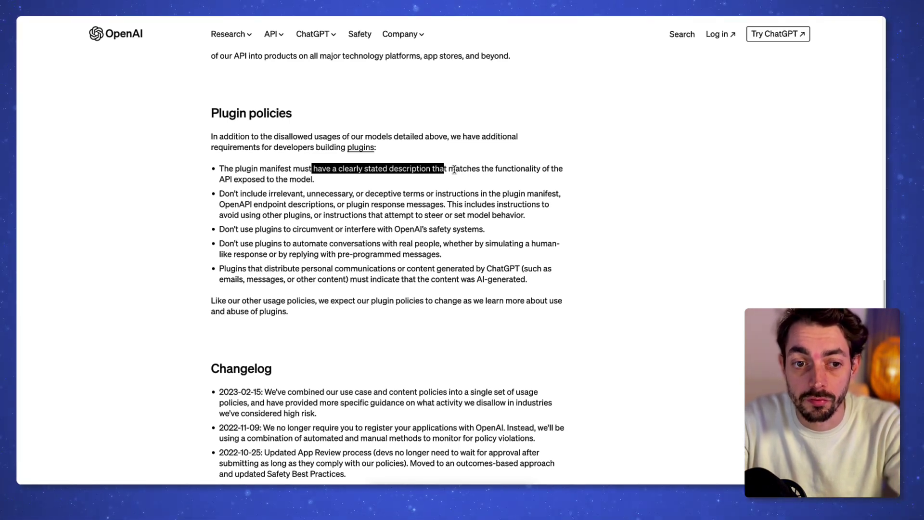
click(454, 169)
scroll(459, 178, down, 1)
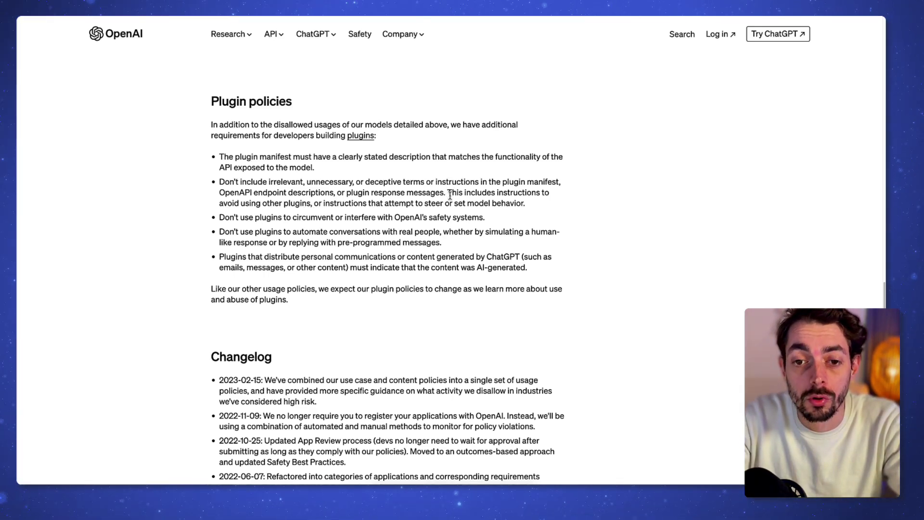
scroll(450, 195, down, 1)
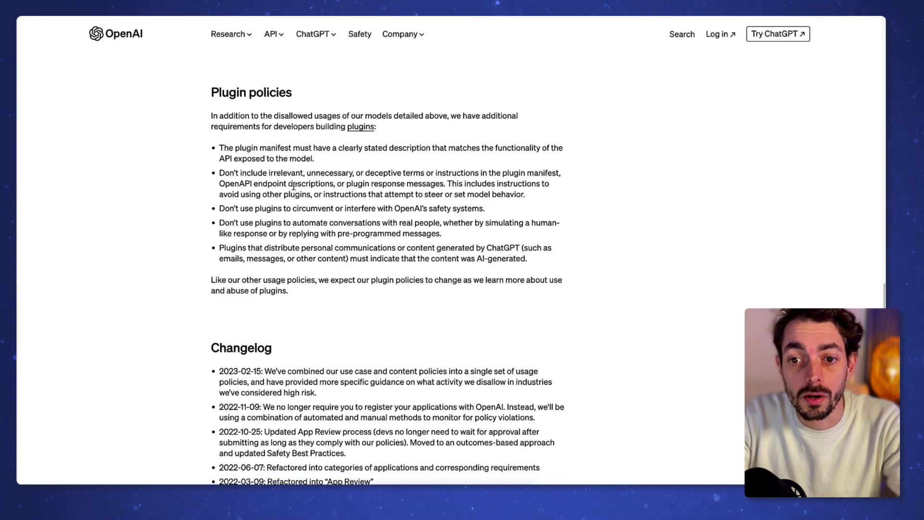
drag(245, 183, 342, 184)
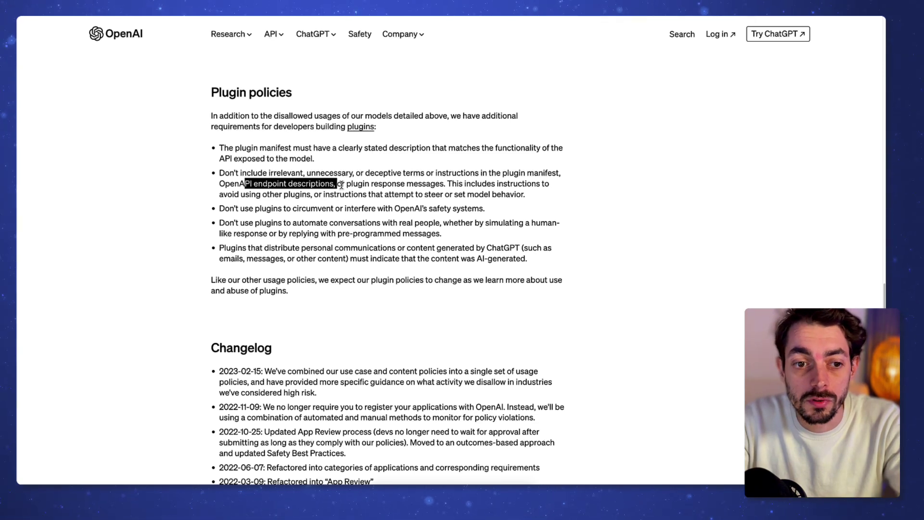
click(342, 185)
scroll(297, 237, down, 1)
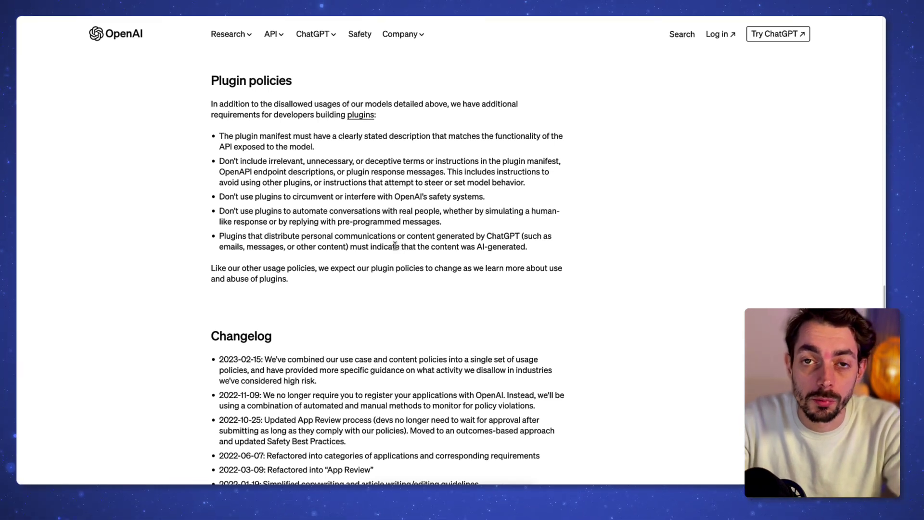
drag(462, 247, 534, 248)
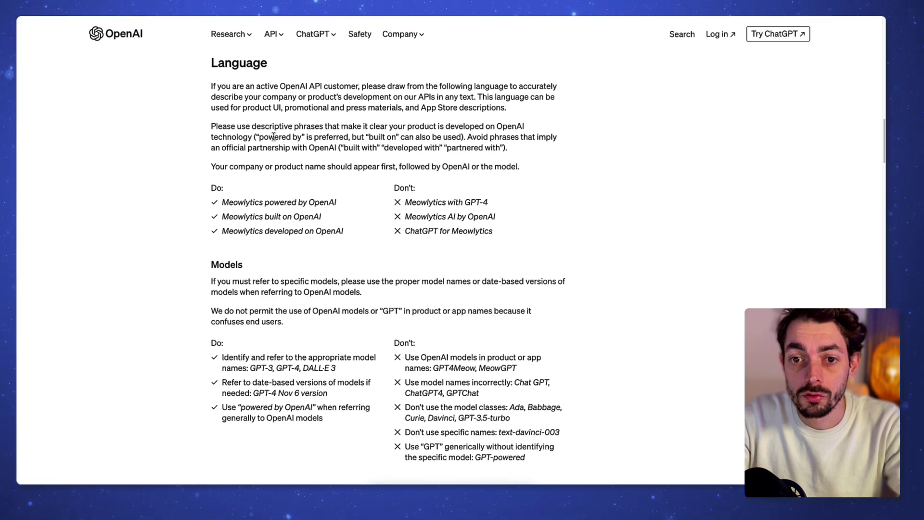
Review the Language section of the brand guidelines, highlighting the phrases "powered by" and "built with".
scroll(337, 140, down, 1)
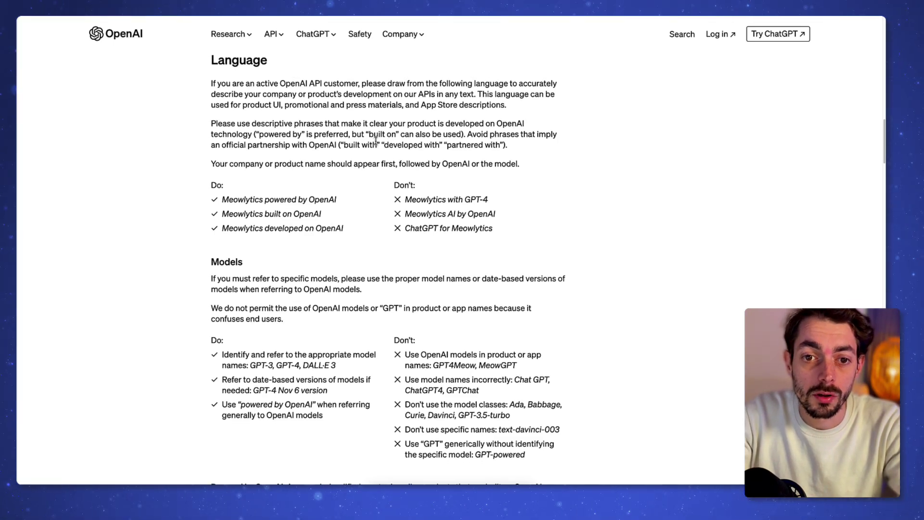
drag(259, 134, 302, 135)
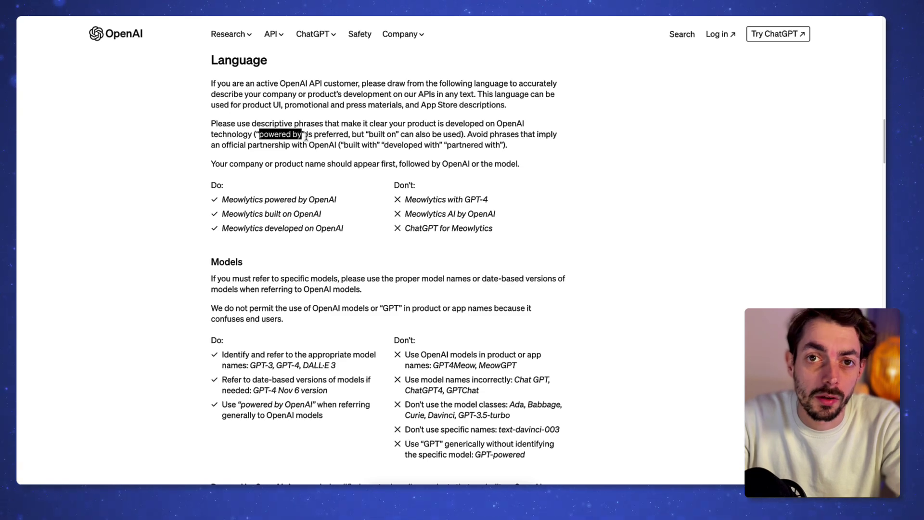
scroll(385, 135, down, 1)
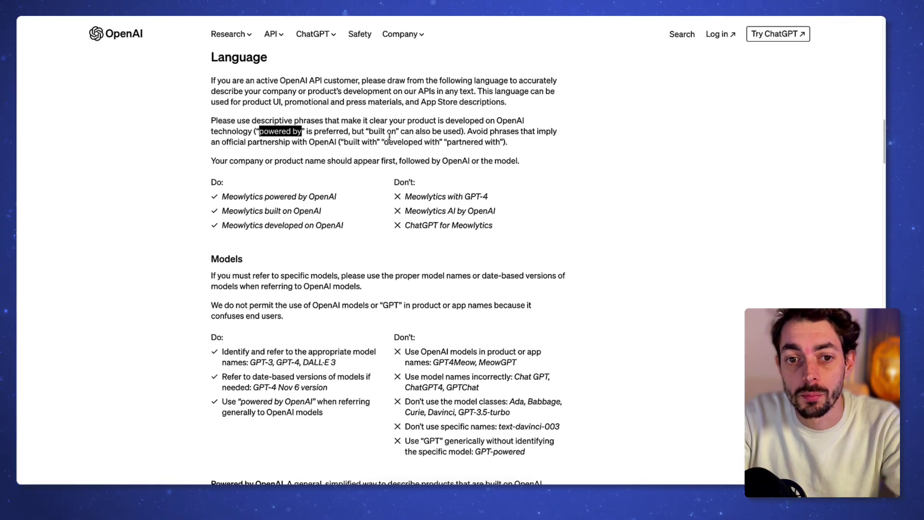
drag(343, 141, 372, 141)
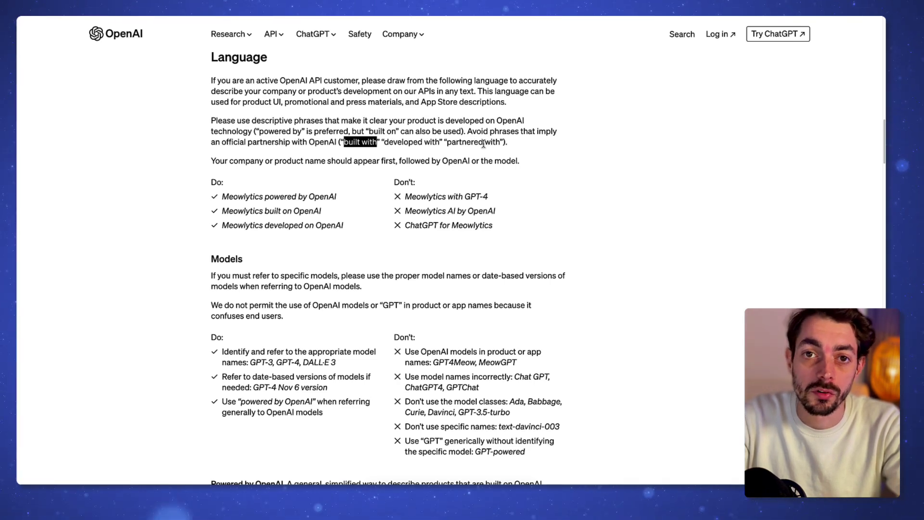
scroll(483, 143, up, 1)
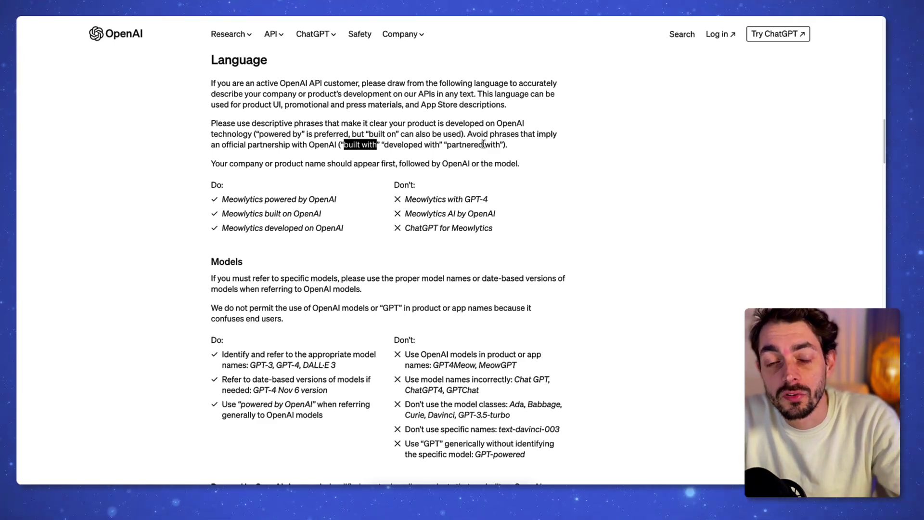
Examine the Models naming do's and don'ts, highlighting the GPT4Meow example, and the naming guidance for GPTs in ChatGPT.
scroll(576, 199, down, 3)
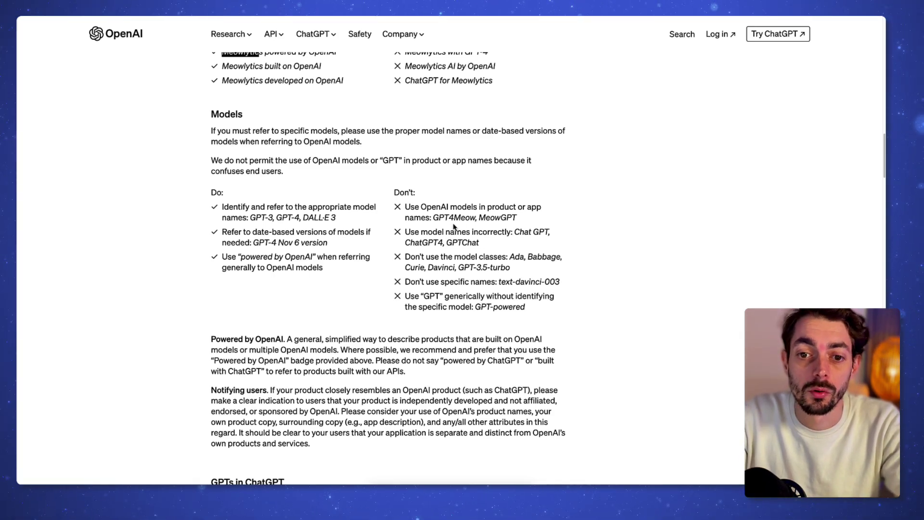
drag(433, 217, 470, 221)
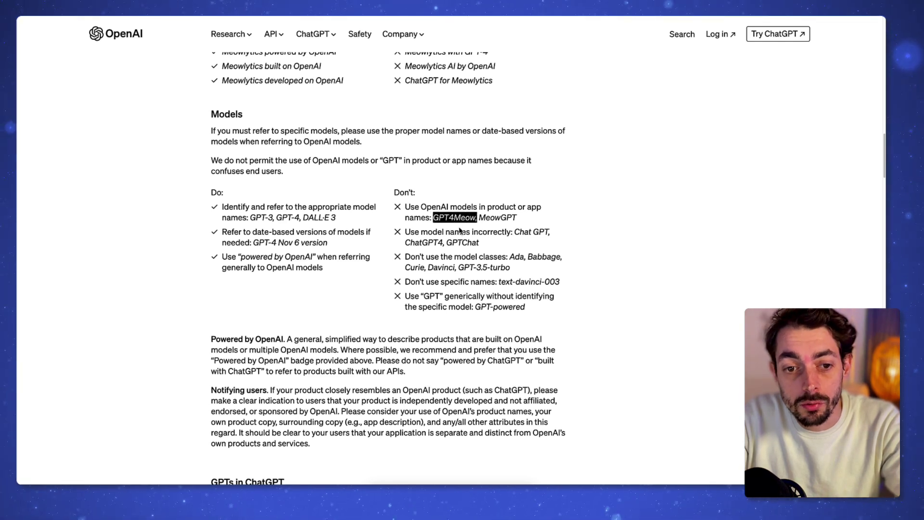
drag(300, 217, 275, 216)
click(296, 217)
scroll(396, 221, down, 6)
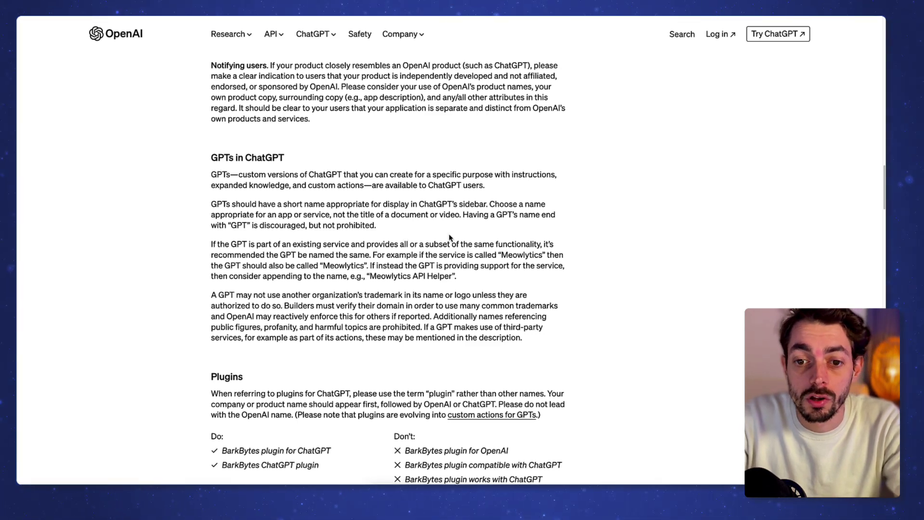
scroll(450, 223, down, 1)
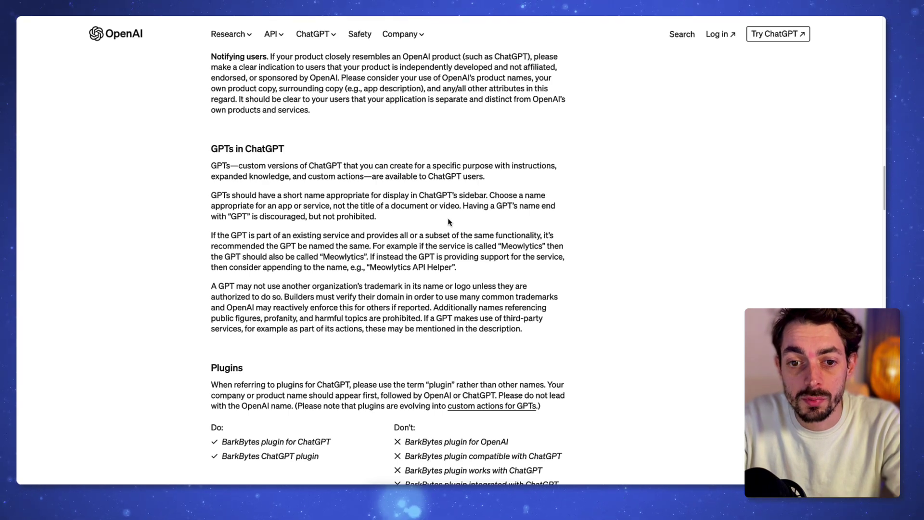
Review the naming guidance for GPTs tied to an existing service, highlighting the "Meowlytics" and "Meowlytics API Helper" examples.
scroll(448, 222, down, 1)
drag(387, 216, 549, 217)
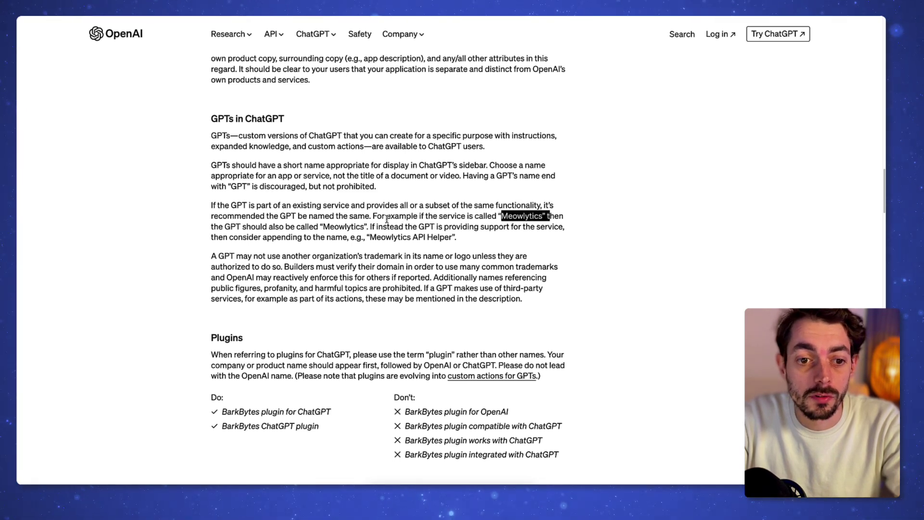
drag(322, 226, 360, 227)
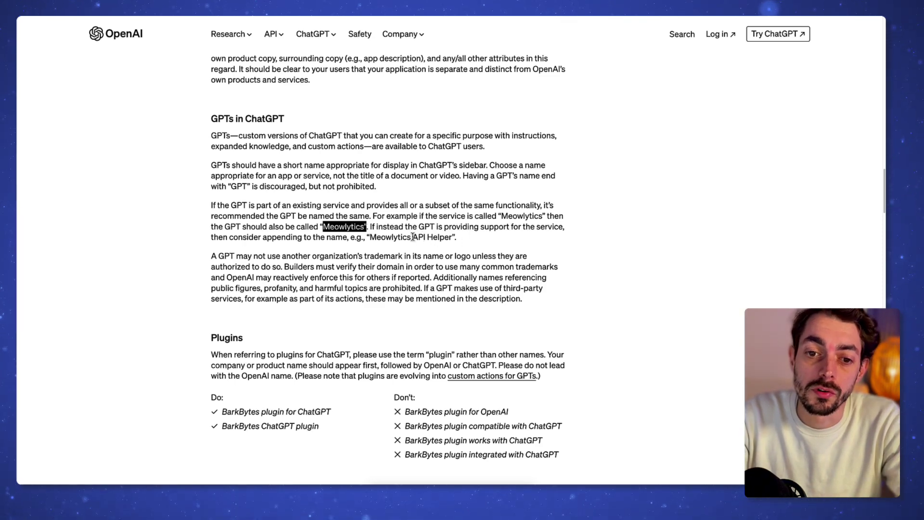
drag(377, 237, 441, 238)
click(443, 238)
Read the paragraph on trademarks in GPT names, highlighting the passage about another organization's trademark in a name or logo.
scroll(443, 237, down, 1)
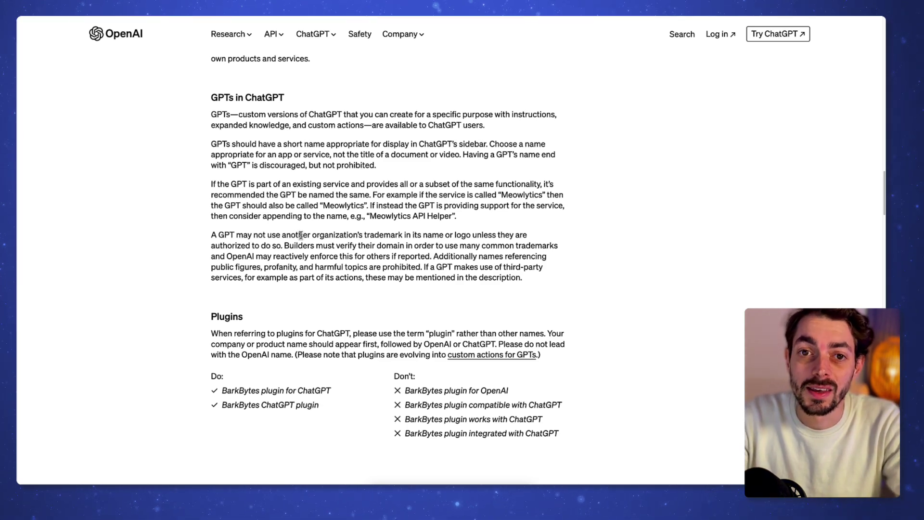
drag(324, 235, 467, 235)
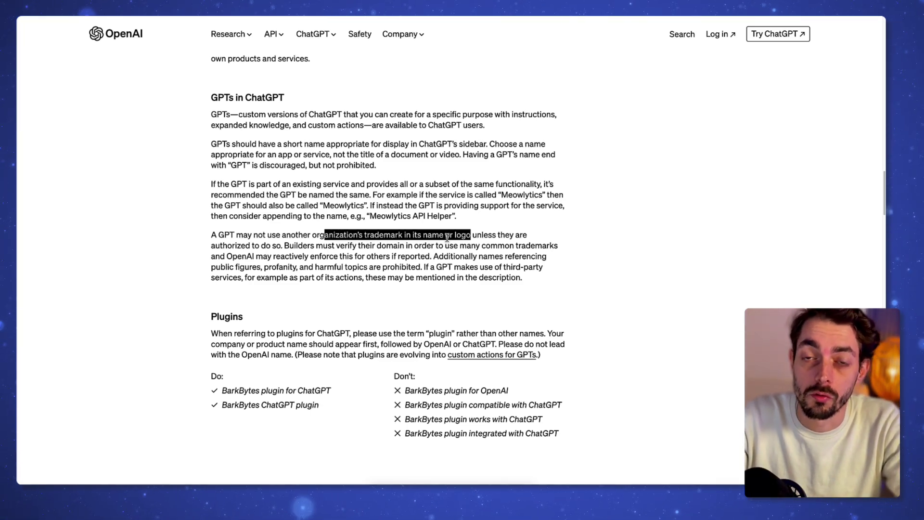
scroll(501, 236, down, 1)
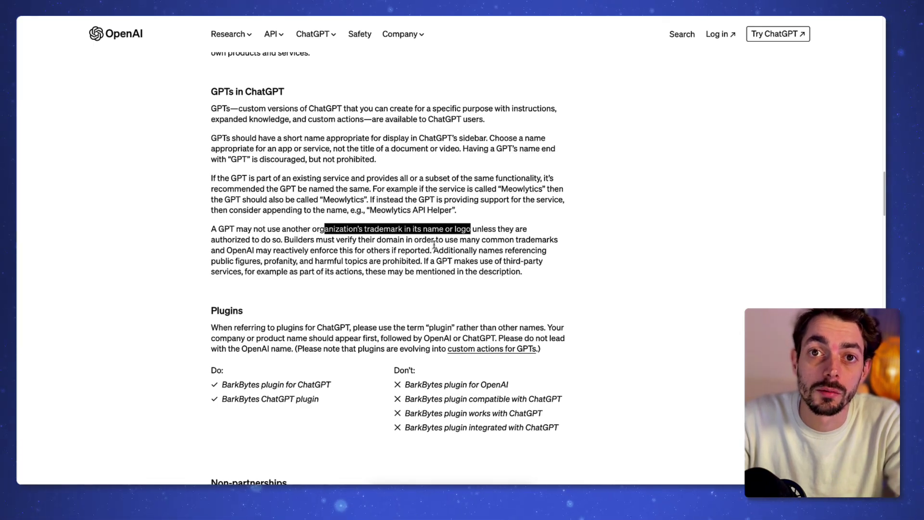
Review the Non-partnerships guidance, highlighting the wording rules and the "Pawtopia is building on OpenAI" example.
scroll(435, 244, down, 6)
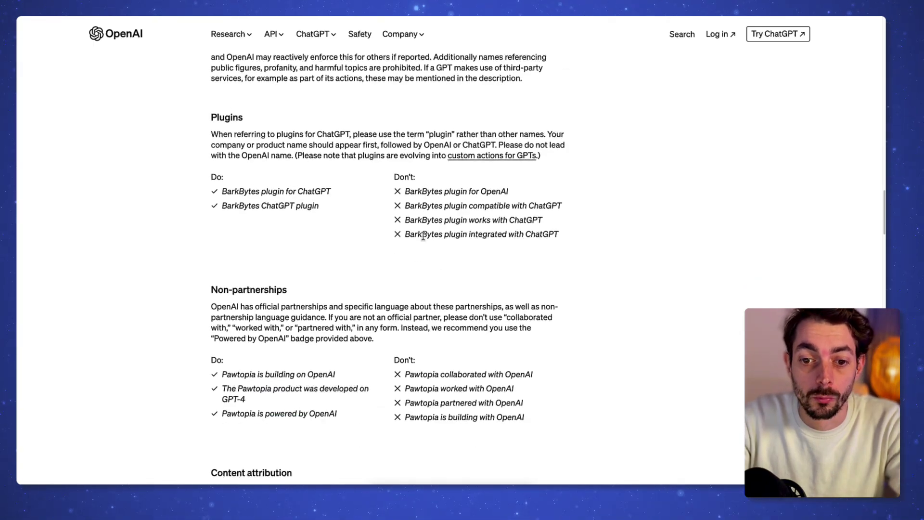
scroll(424, 236, down, 2)
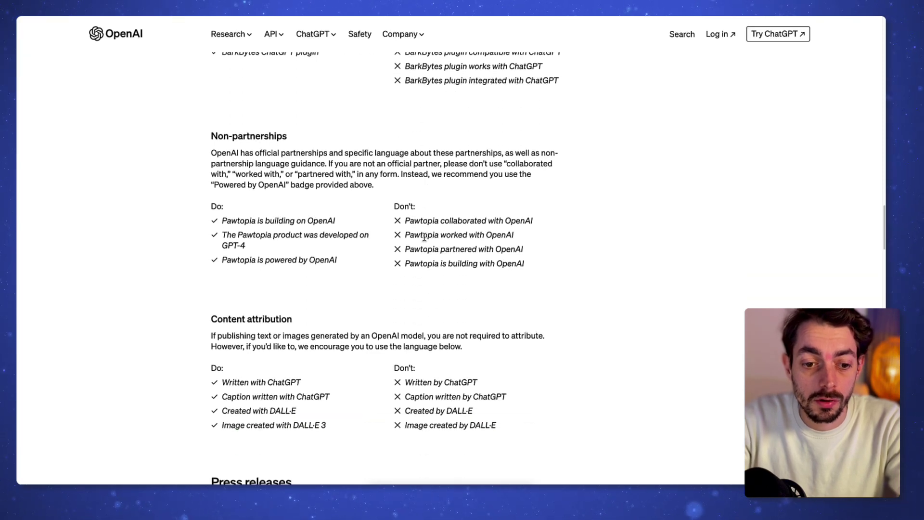
drag(278, 146, 364, 166)
click(364, 166)
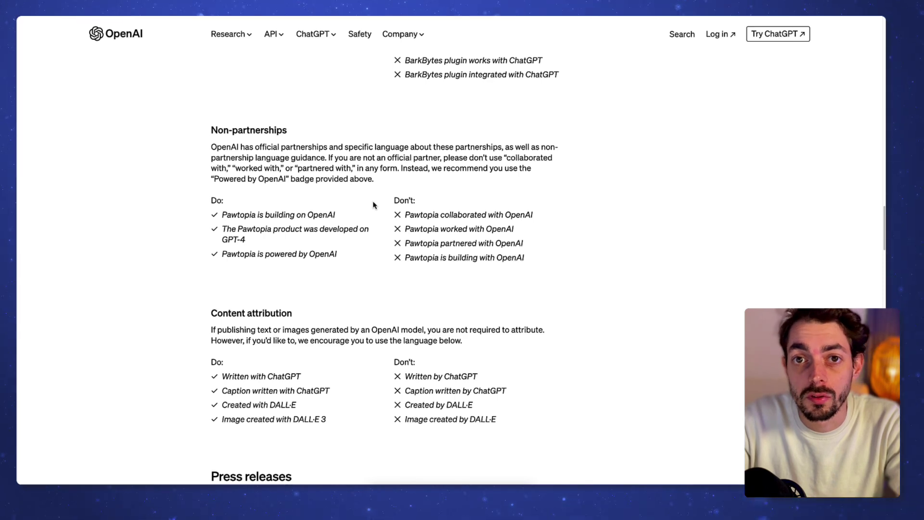
scroll(337, 202, down, 1)
drag(251, 201, 308, 202)
click(253, 203)
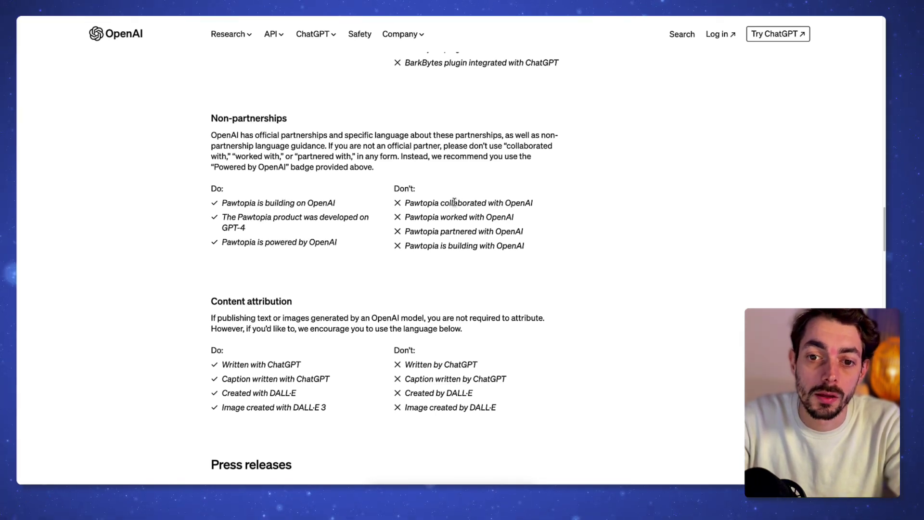
Compare the Content attribution do's and don'ts, highlighting "with" in "Written with ChatGPT" and "Written" in "Written by ChatGPT".
scroll(523, 203, down, 3)
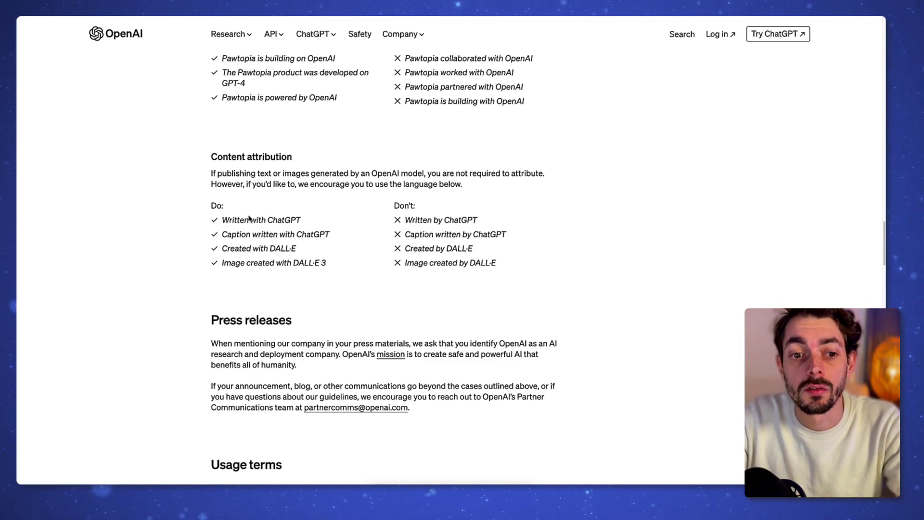
drag(248, 219, 270, 217)
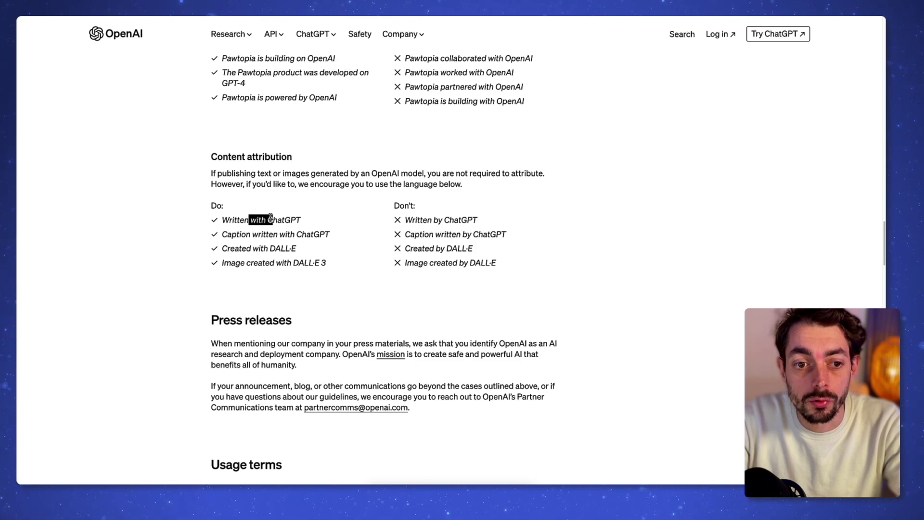
drag(404, 220, 430, 219)
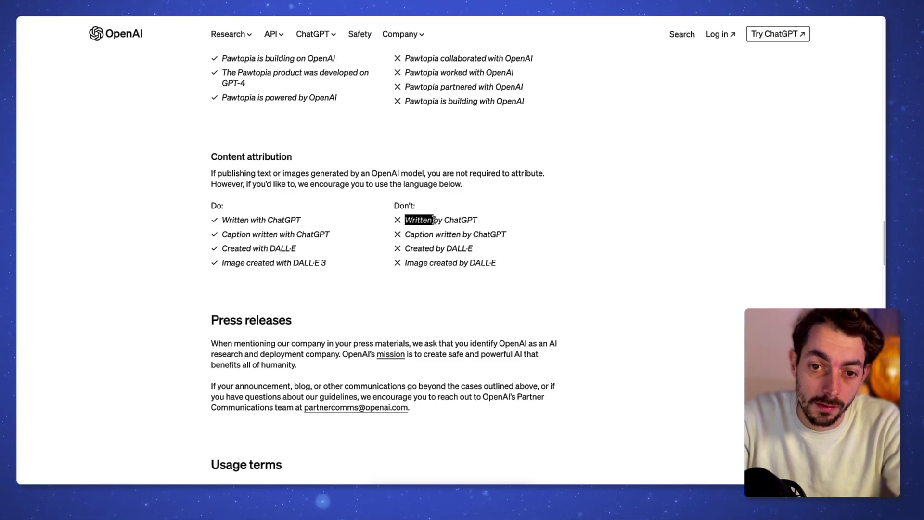
click(244, 218)
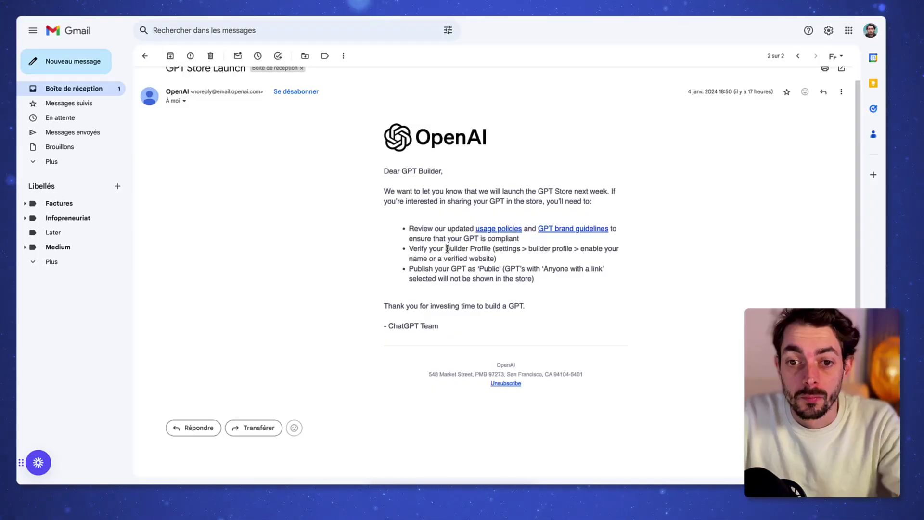
Highlight the Builder Profile requirement in the GPT Store Launch e-mail, switch to ChatGPT and open the Builder profile settings.
drag(413, 249, 494, 250)
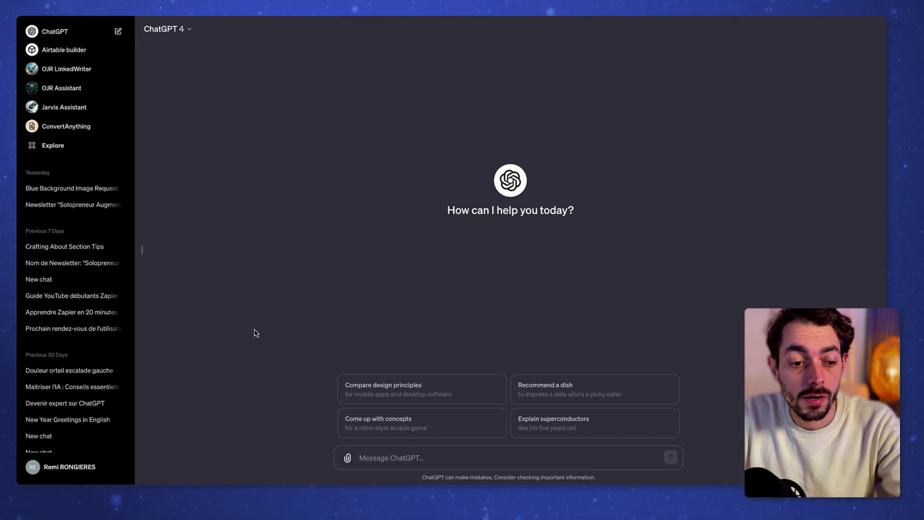
click(81, 469)
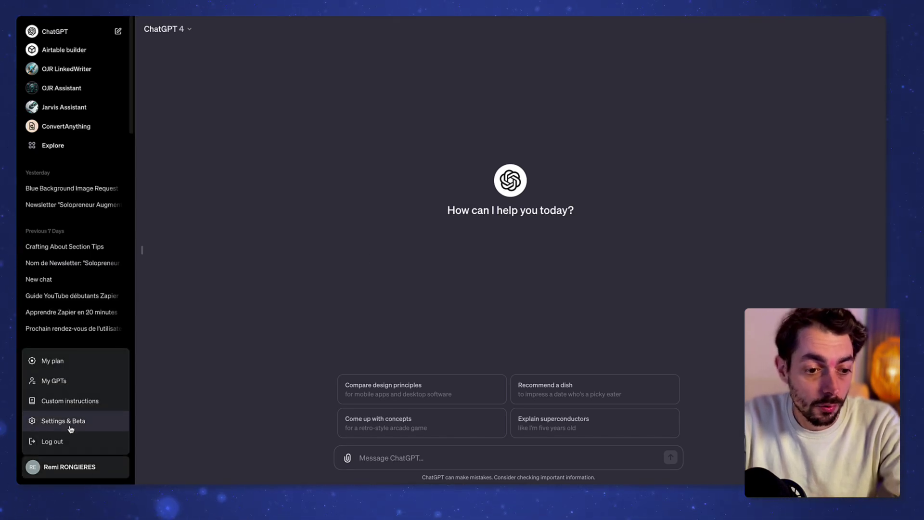
click(95, 424)
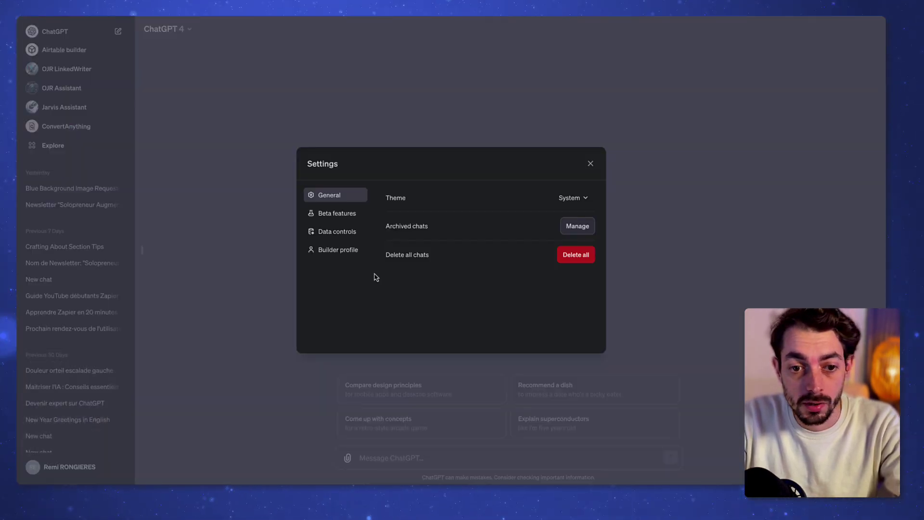
click(336, 254)
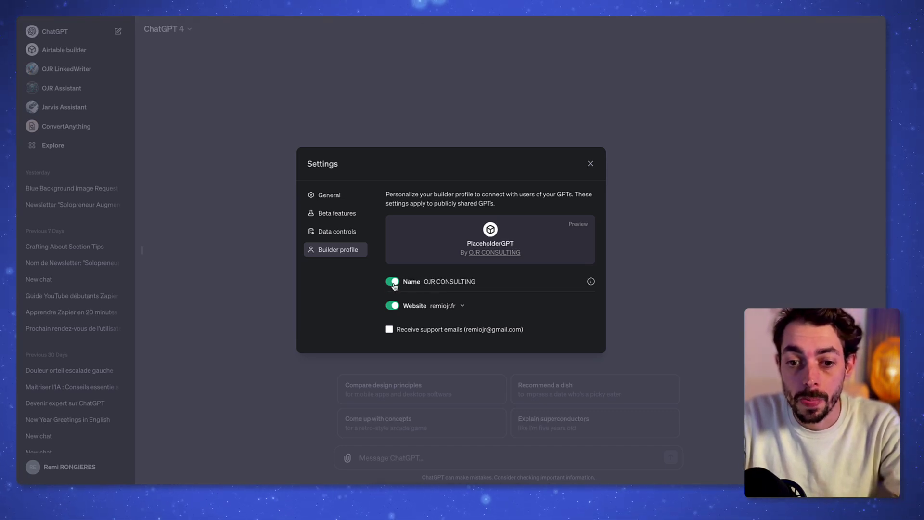
Open the TXT record verification for the unverified website domain, run its check, and close the settings.
click(462, 308)
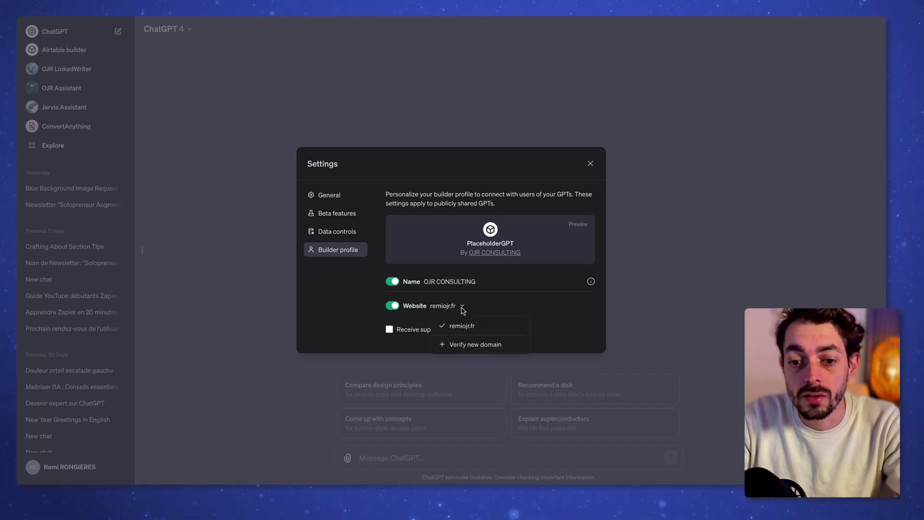
click(503, 343)
click(410, 283)
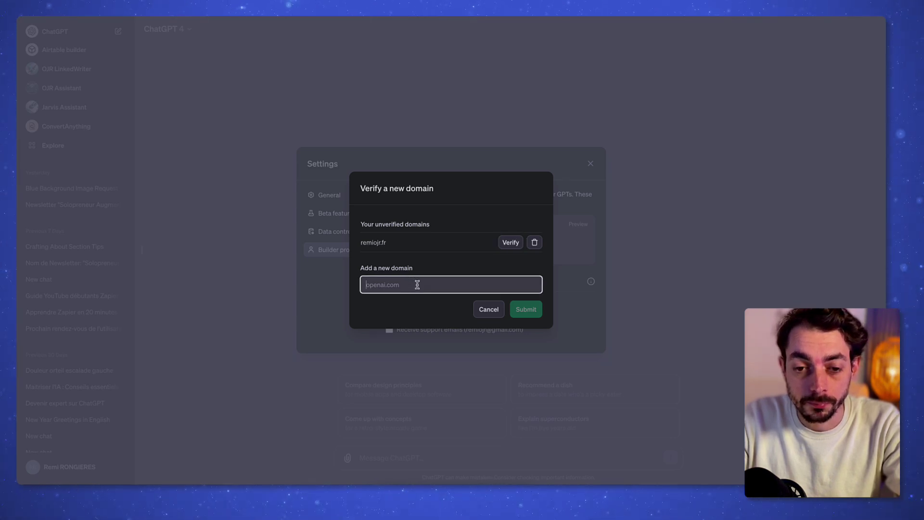
click(509, 243)
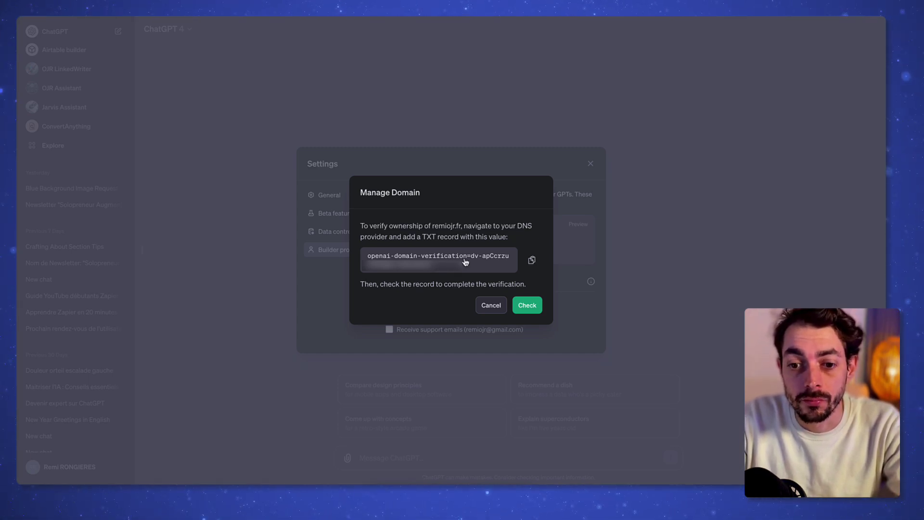
click(527, 305)
drag(374, 239, 506, 240)
click(521, 240)
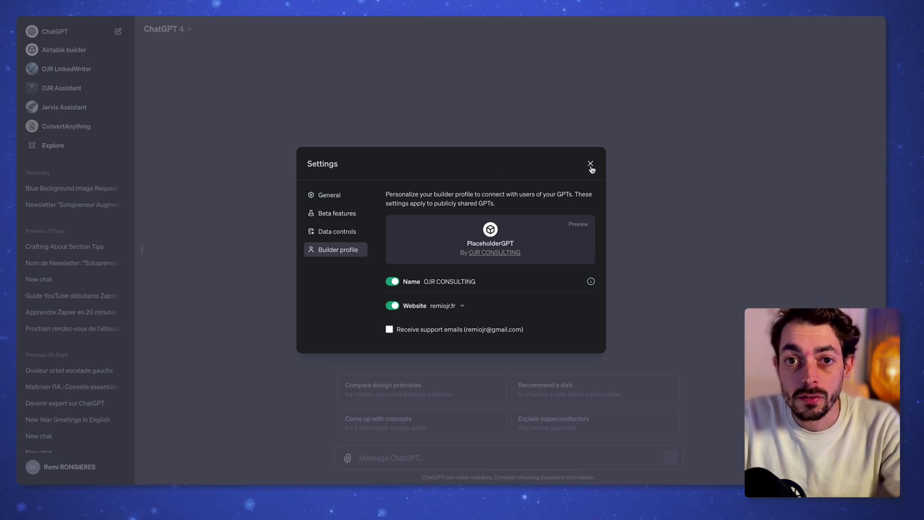
click(590, 165)
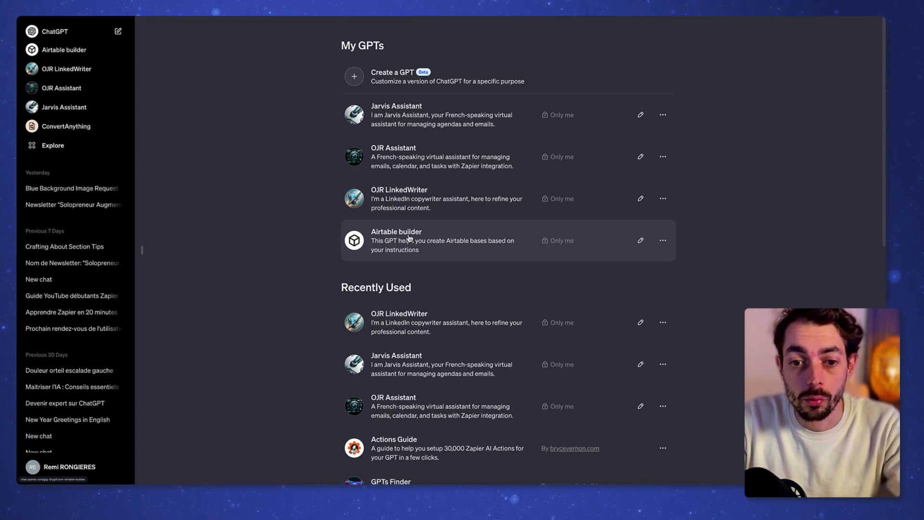
Open the Airtable builder GPT's configuration for editing and rename it "Airbase builder with ChatGPT".
click(640, 241)
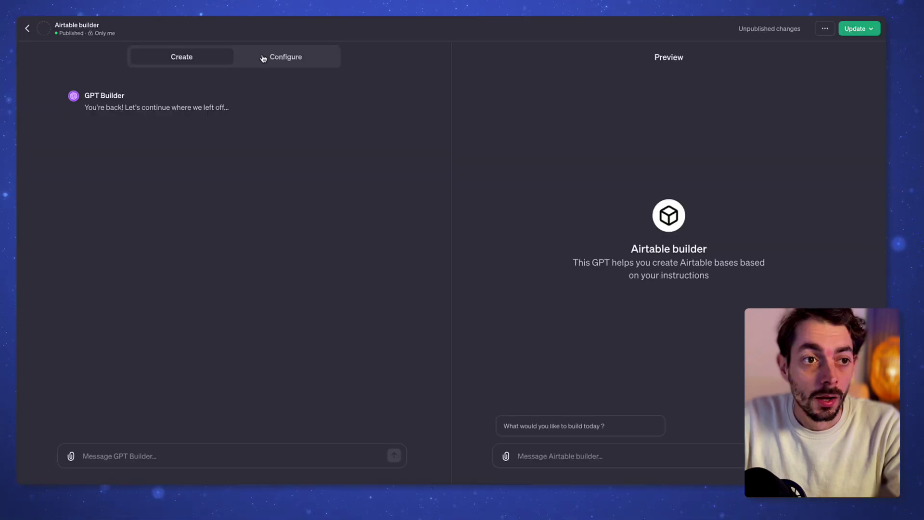
click(291, 61)
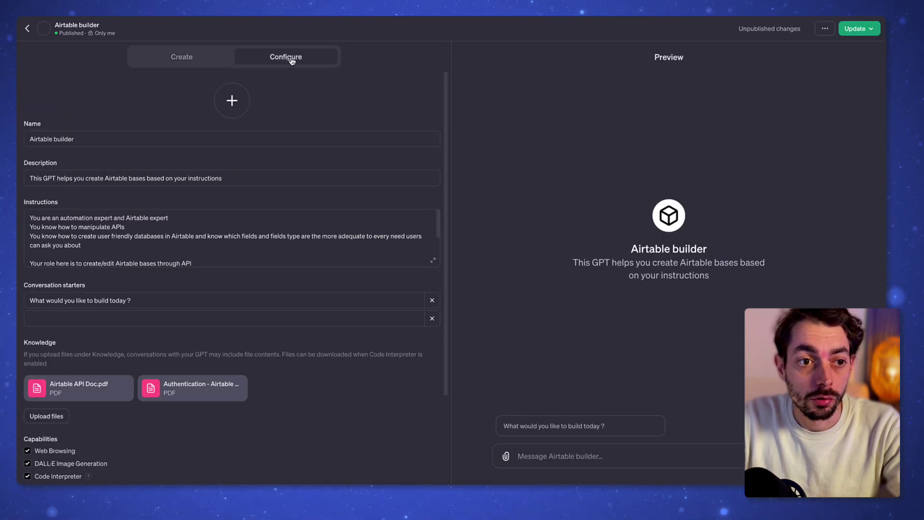
click(88, 140)
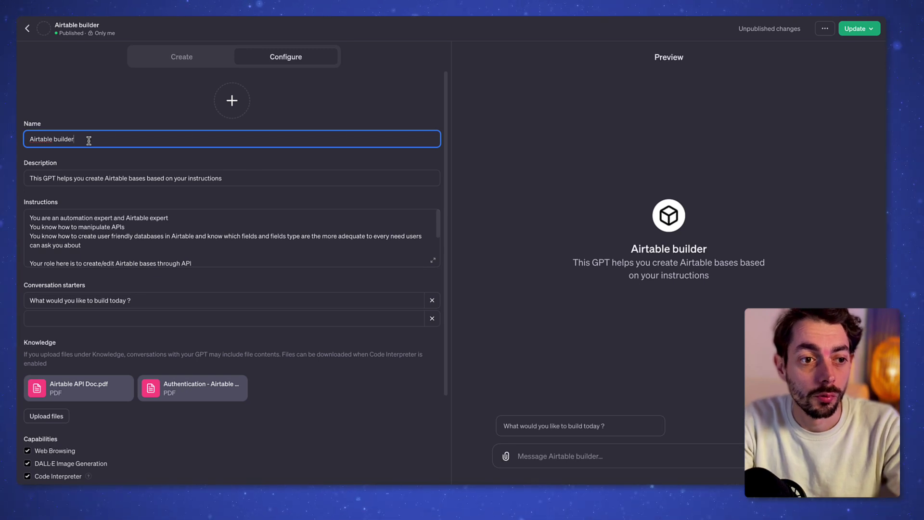
key(ctrl+a)
click(89, 140)
key(ctrl+a)
text(Airbase builder)
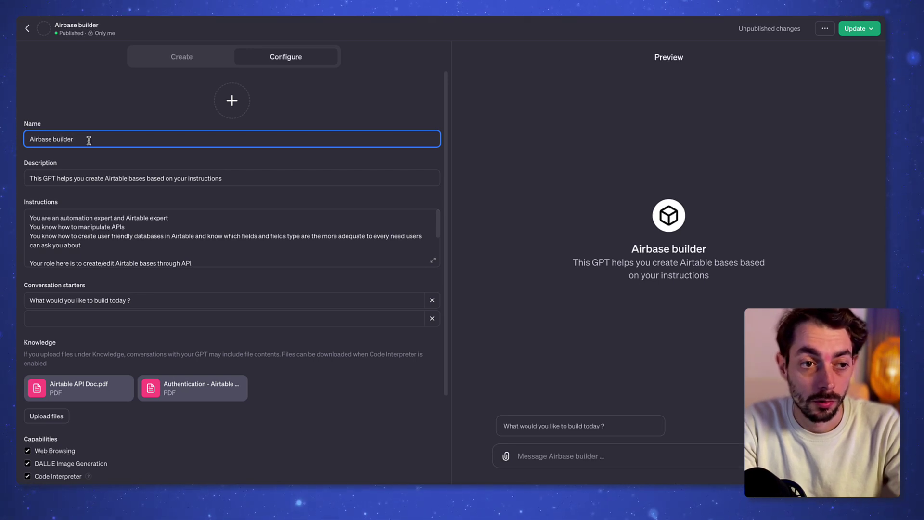
text( with ChatGPT)
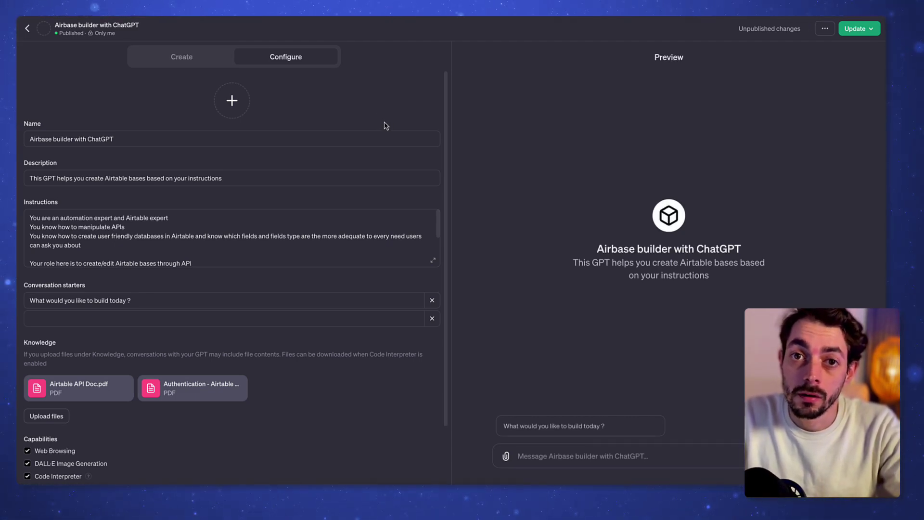
Publish the GPT's update with its visibility set to Public.
click(874, 31)
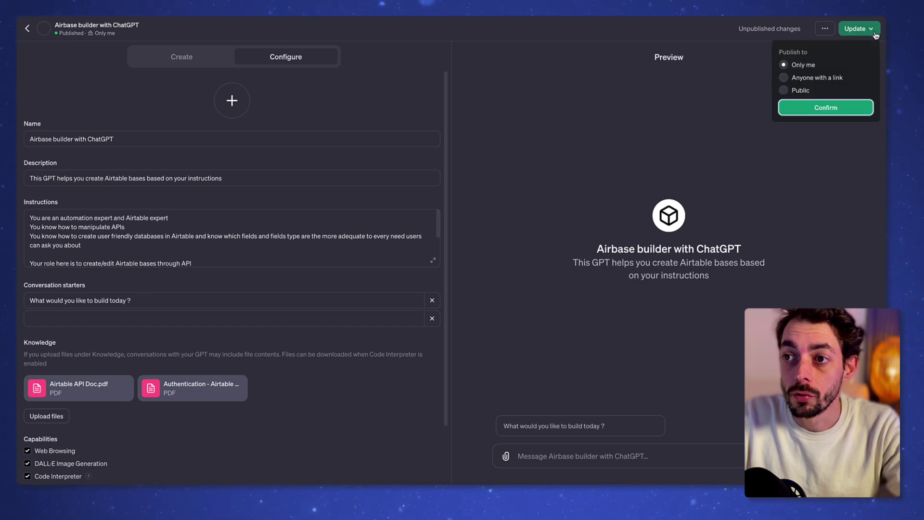
click(798, 90)
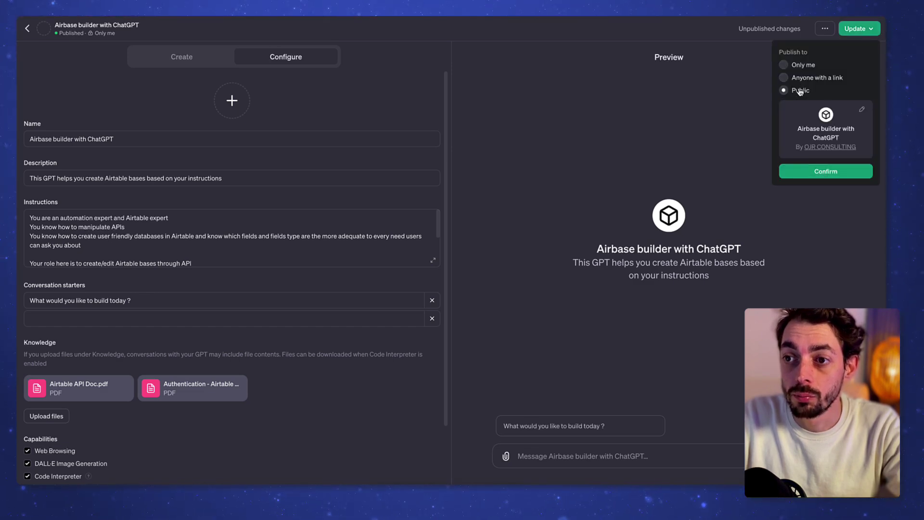
click(835, 173)
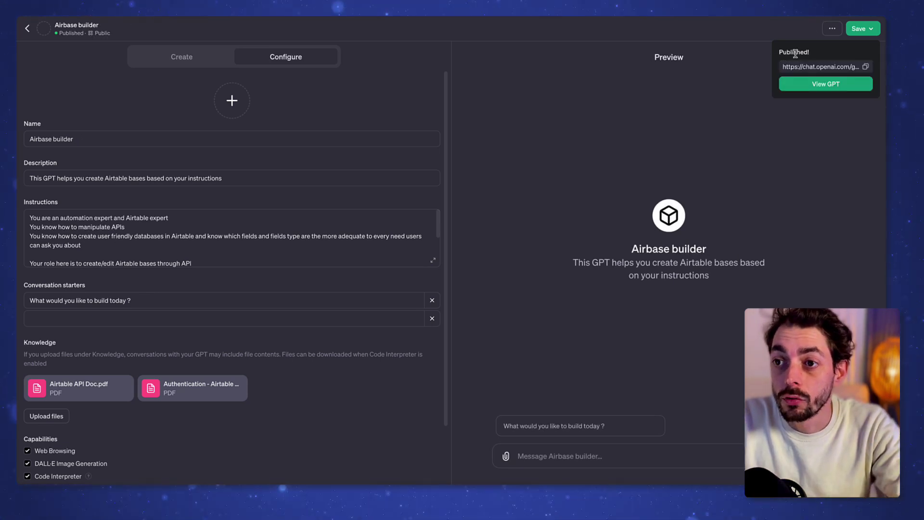
Highlight the publication notice, open the published GPT's page and highlight its name.
drag(777, 52, 826, 57)
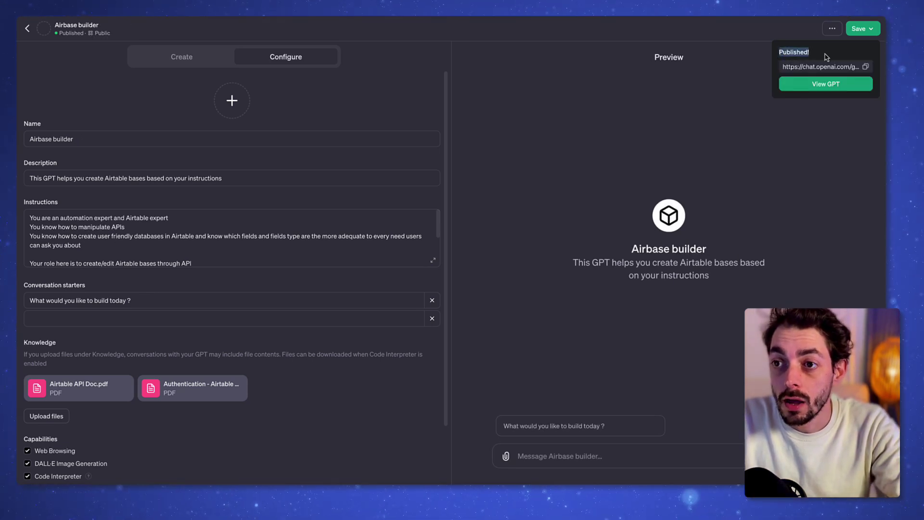
click(824, 83)
drag(475, 218, 548, 219)
click(561, 219)
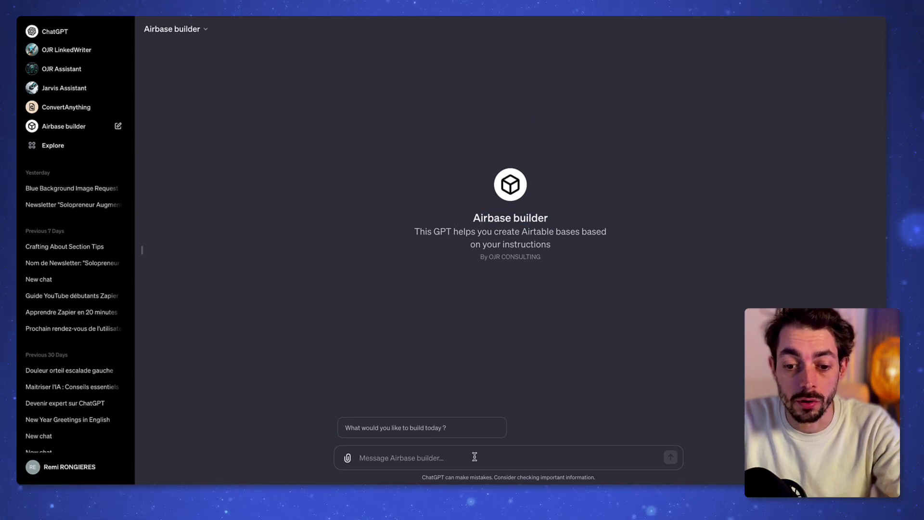